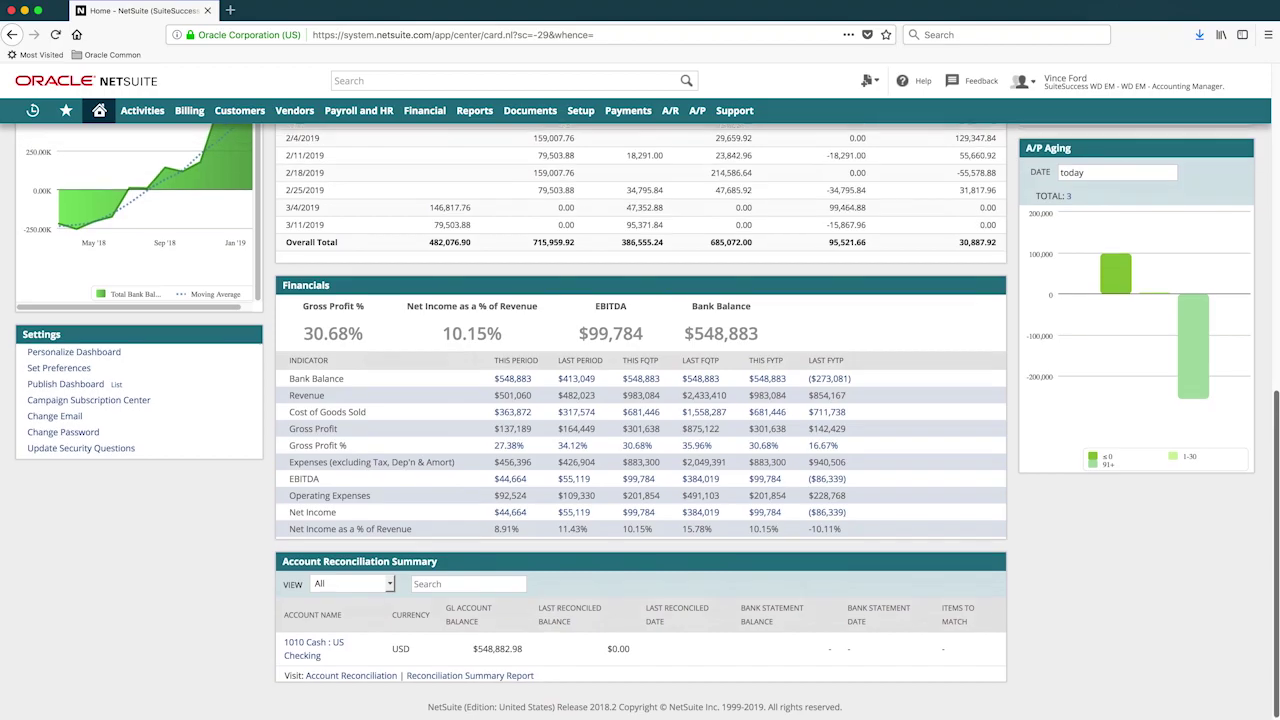
scroll(1276, 432, "up", 2)
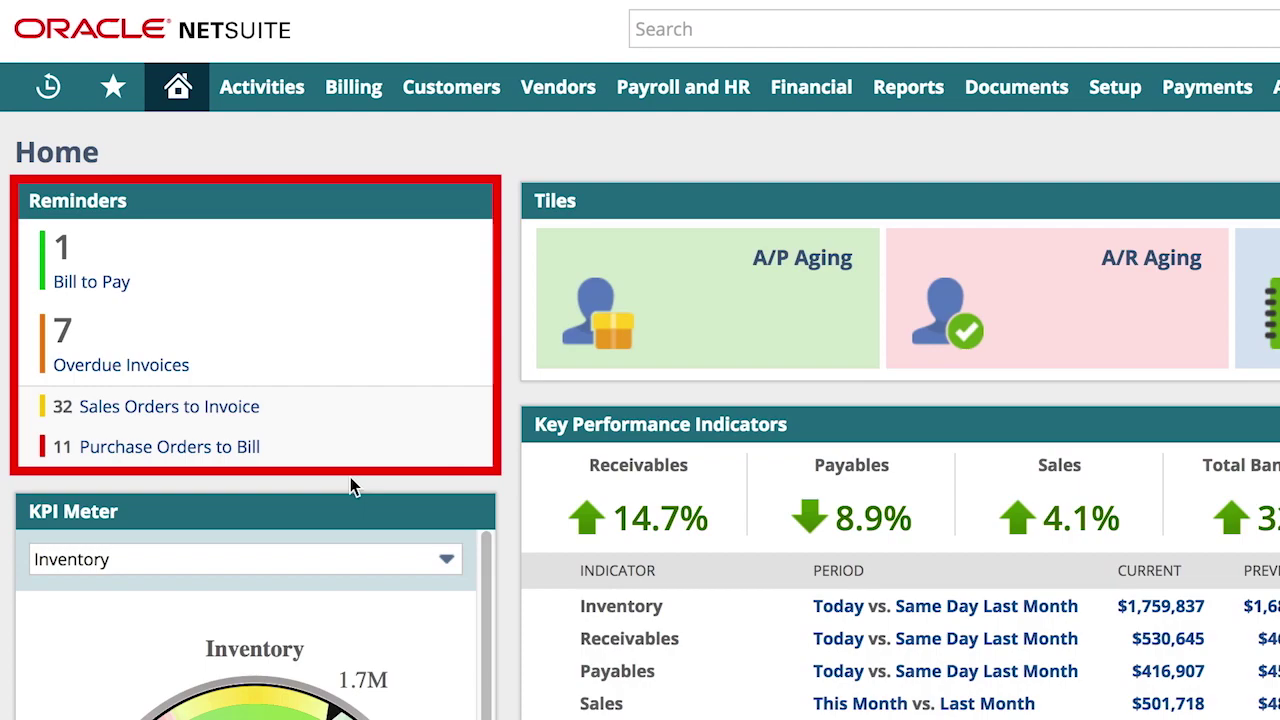
Step: Open the list of sales orders waiting to be invoiced
left_click(200, 408)
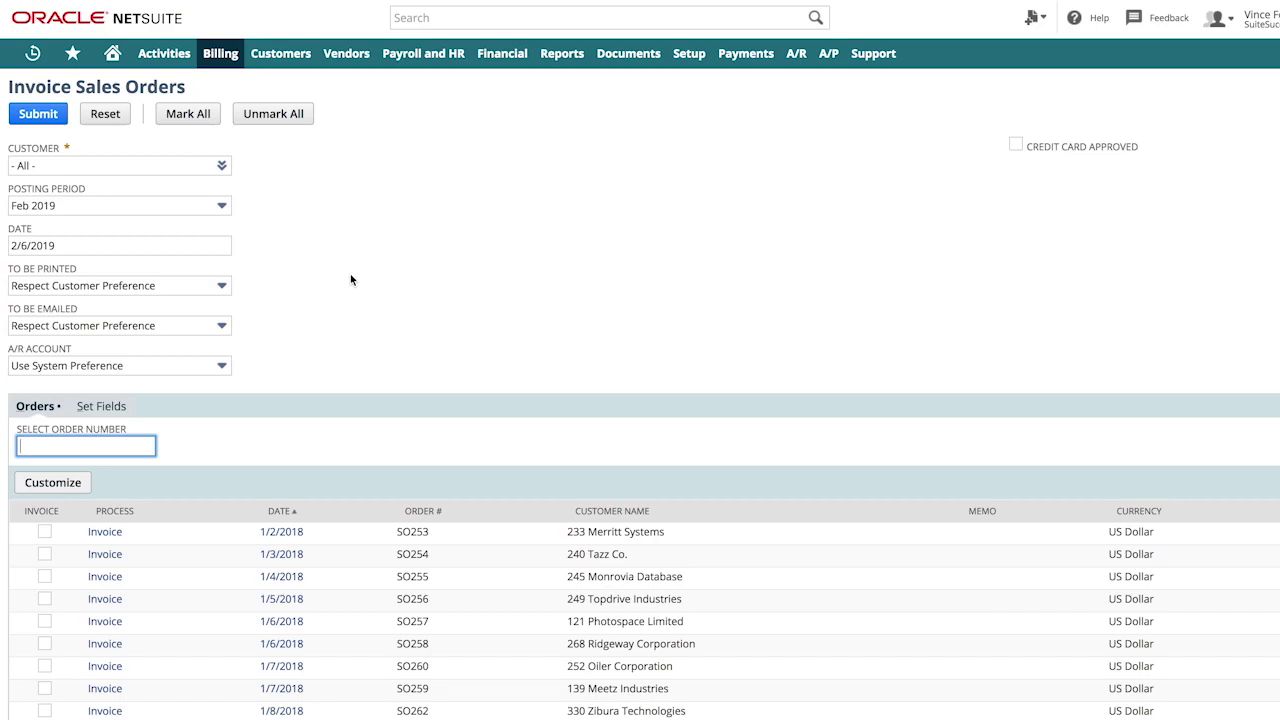
scroll(350, 279, "down", 5)
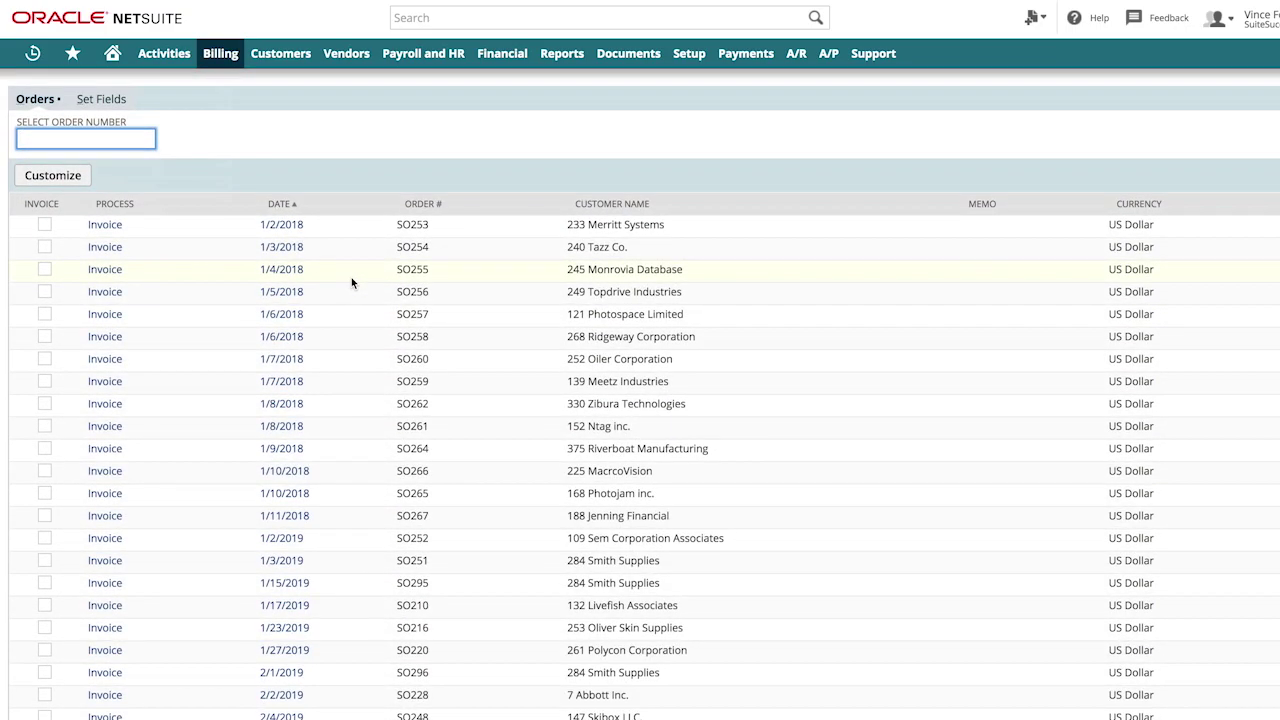
scroll(351, 277, "down", 3)
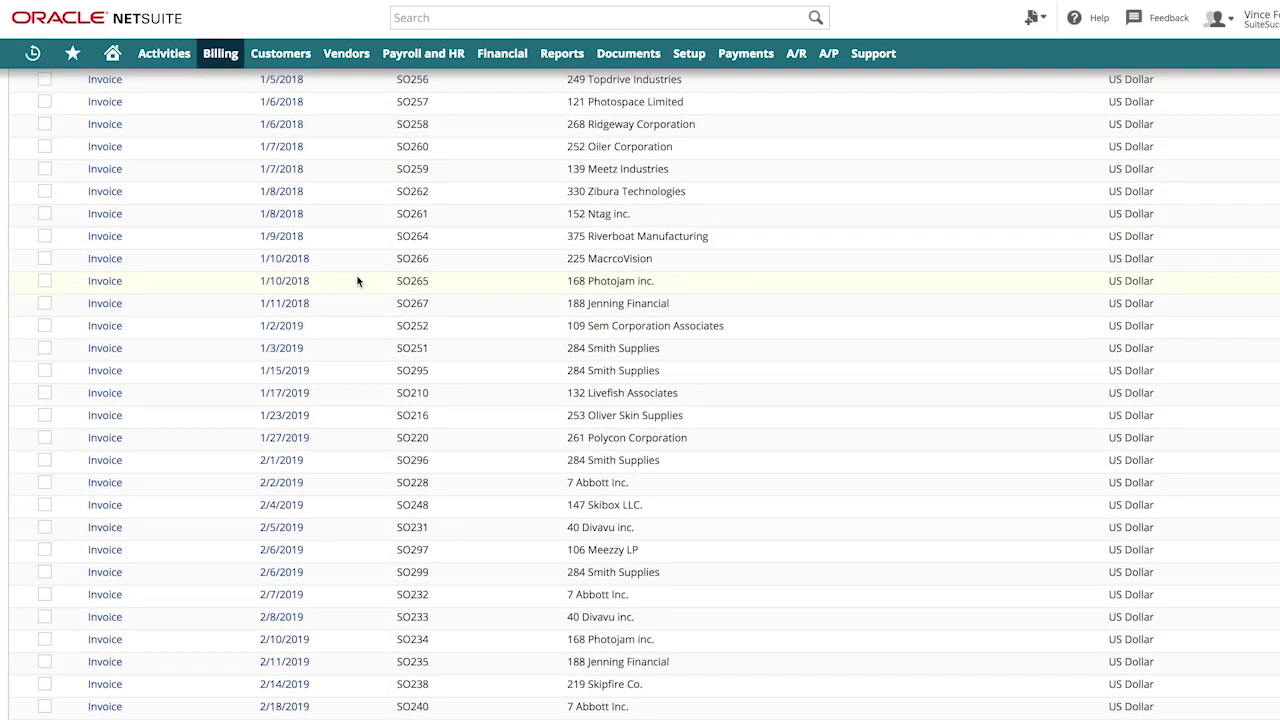
scroll(357, 281, "up", 8)
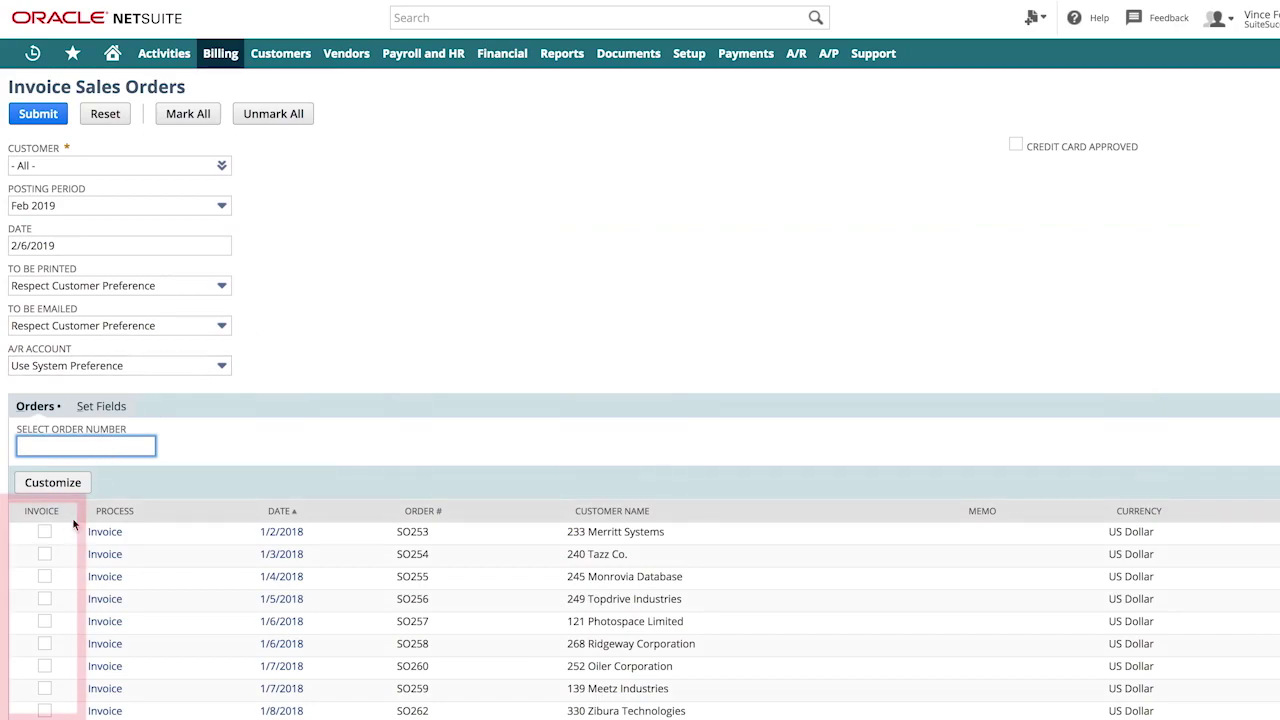
Step: Mark SO253, SO254, SO255, then every order for invoicing, and sort by date, newest first
left_click(44, 532)
left_click(46, 554)
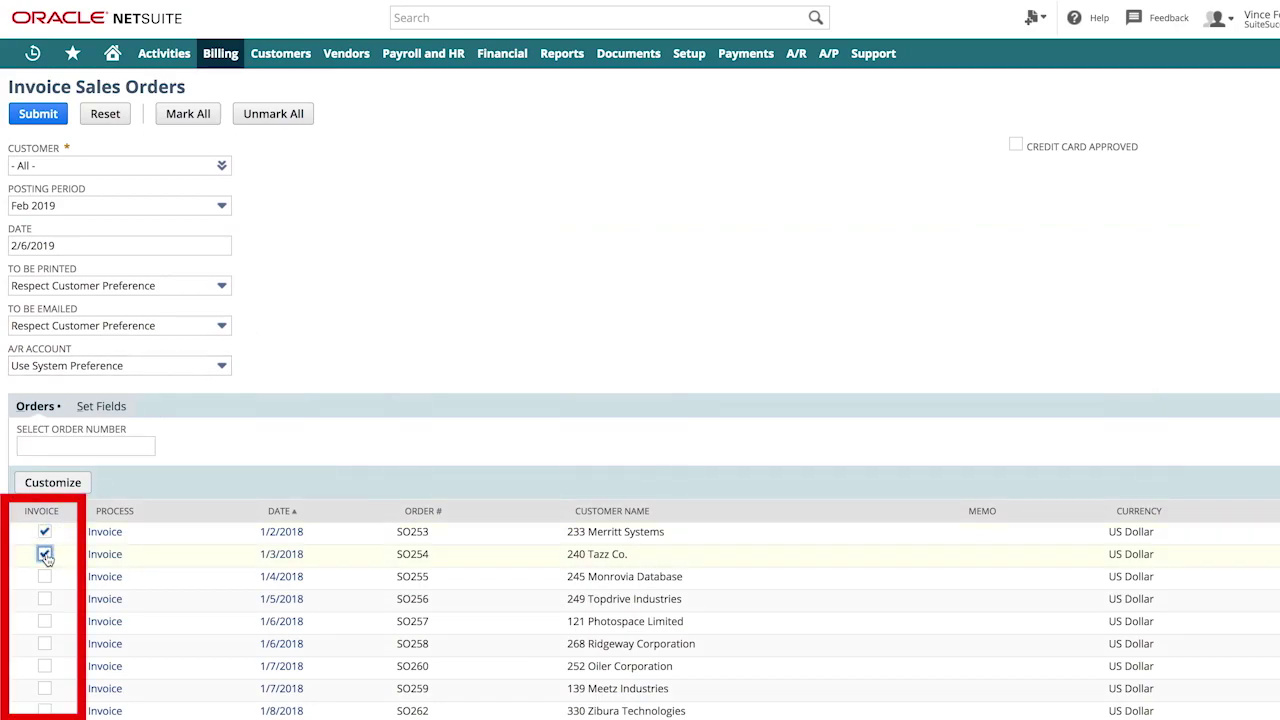
left_click(45, 578)
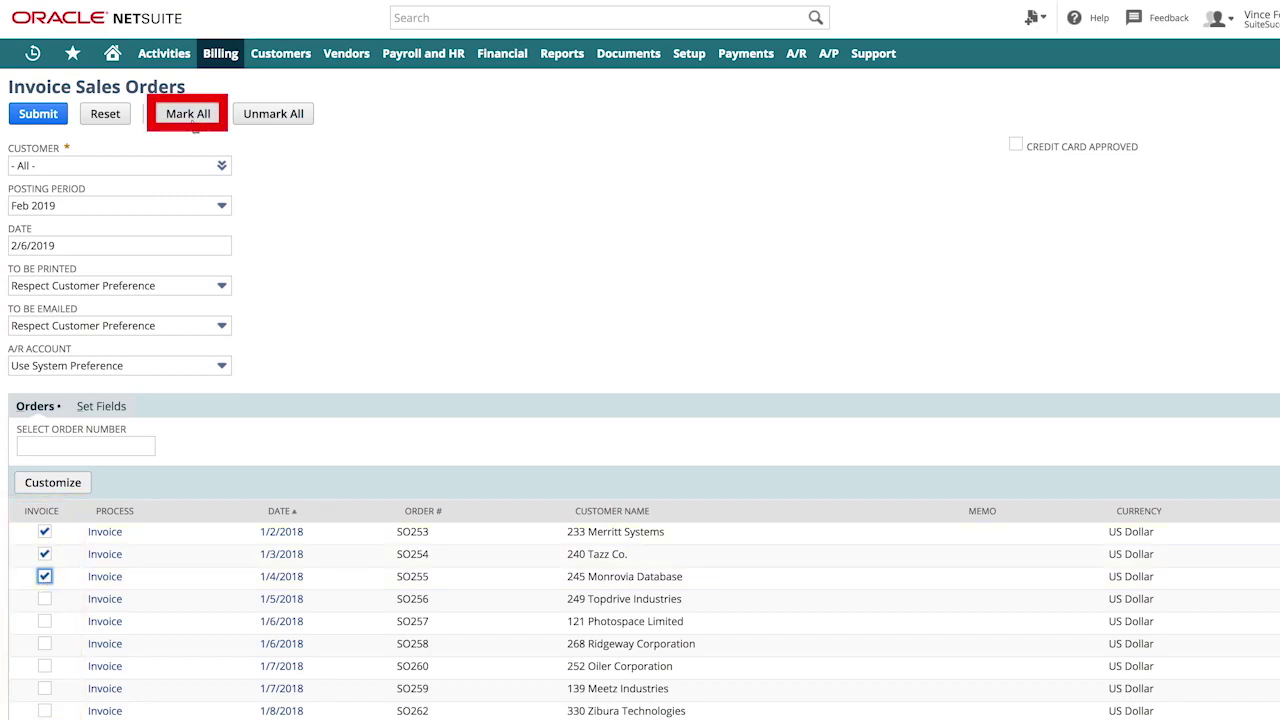
left_click(194, 116)
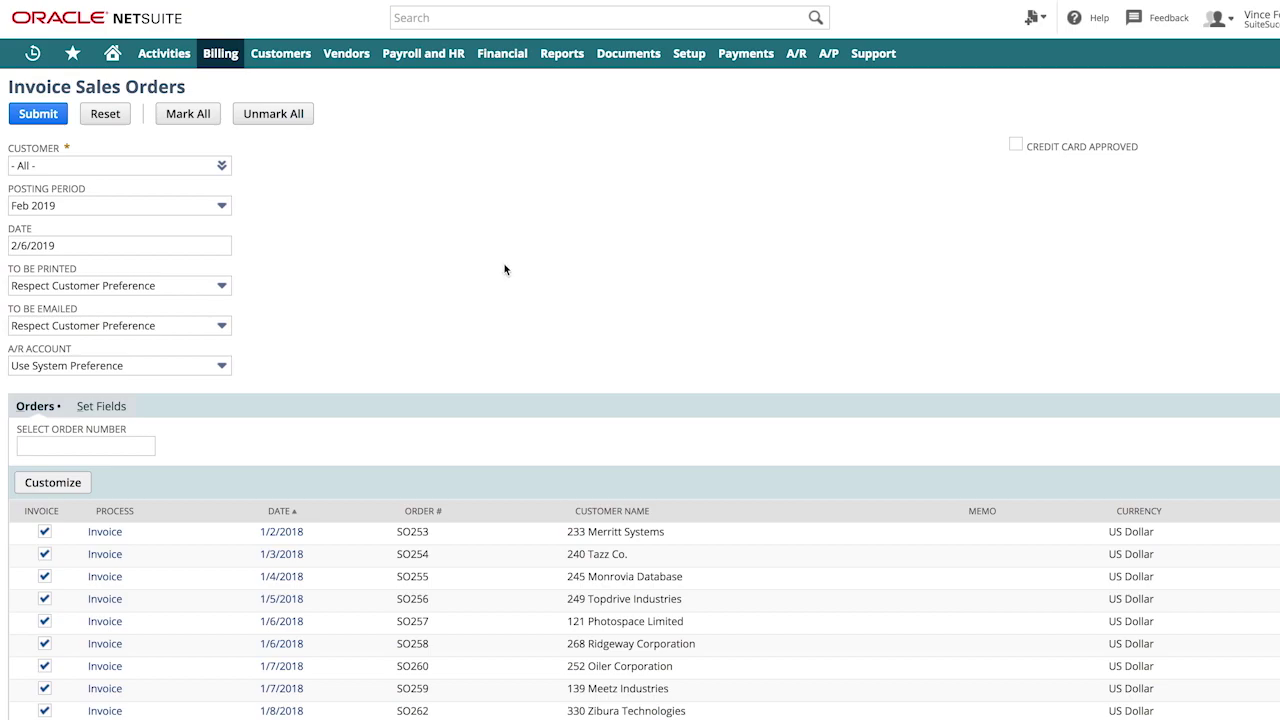
scroll(506, 266, "down", 5)
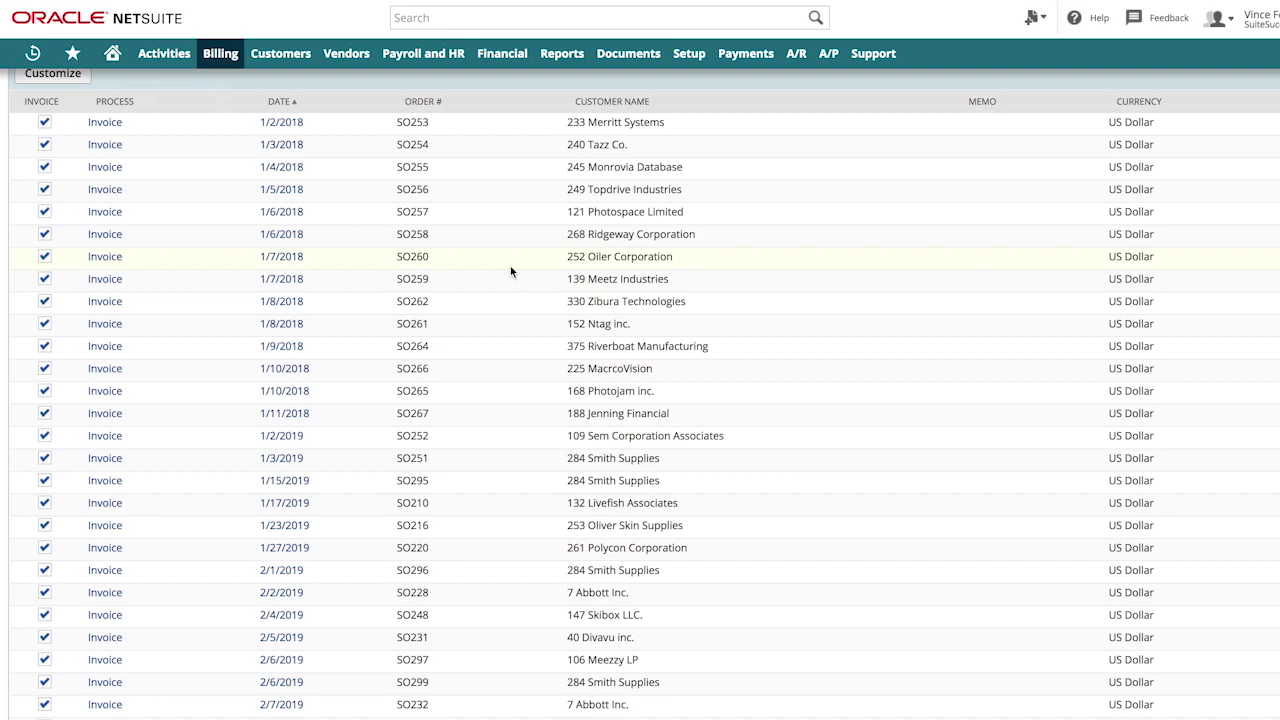
left_click(286, 101)
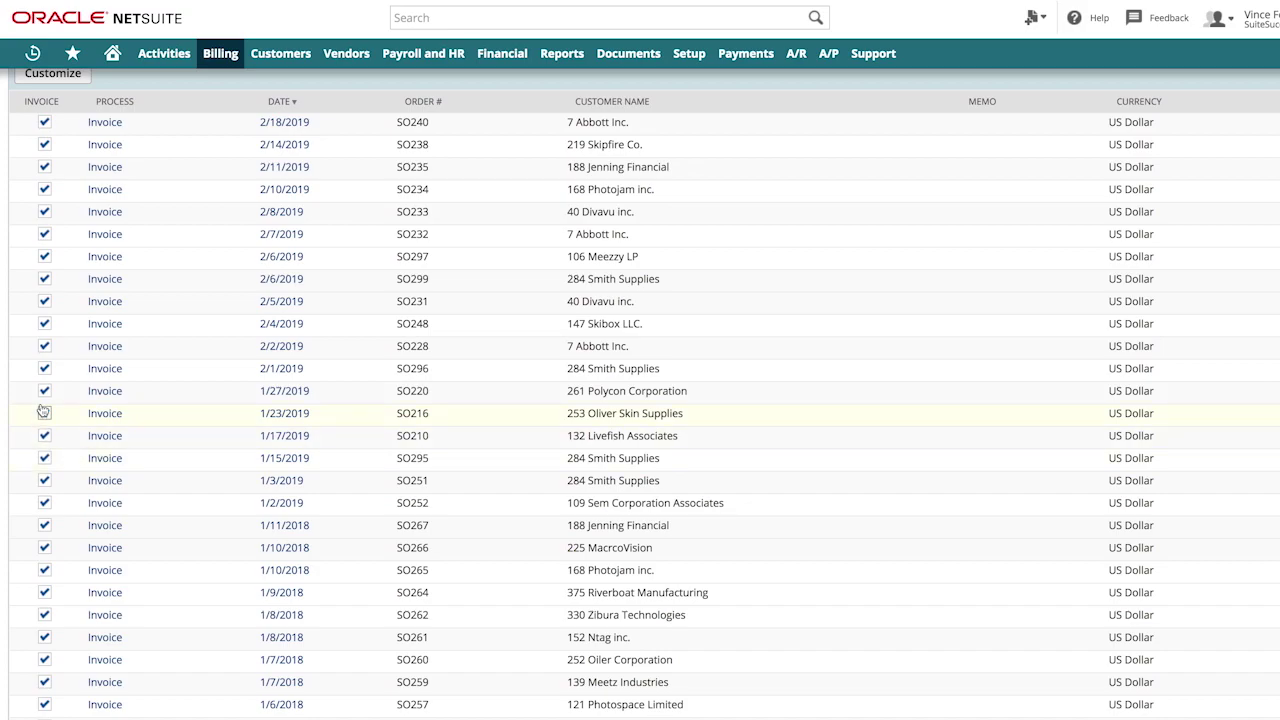
Step: Leave SO299 unmarked and submit the other marked orders for invoicing
left_click(44, 278)
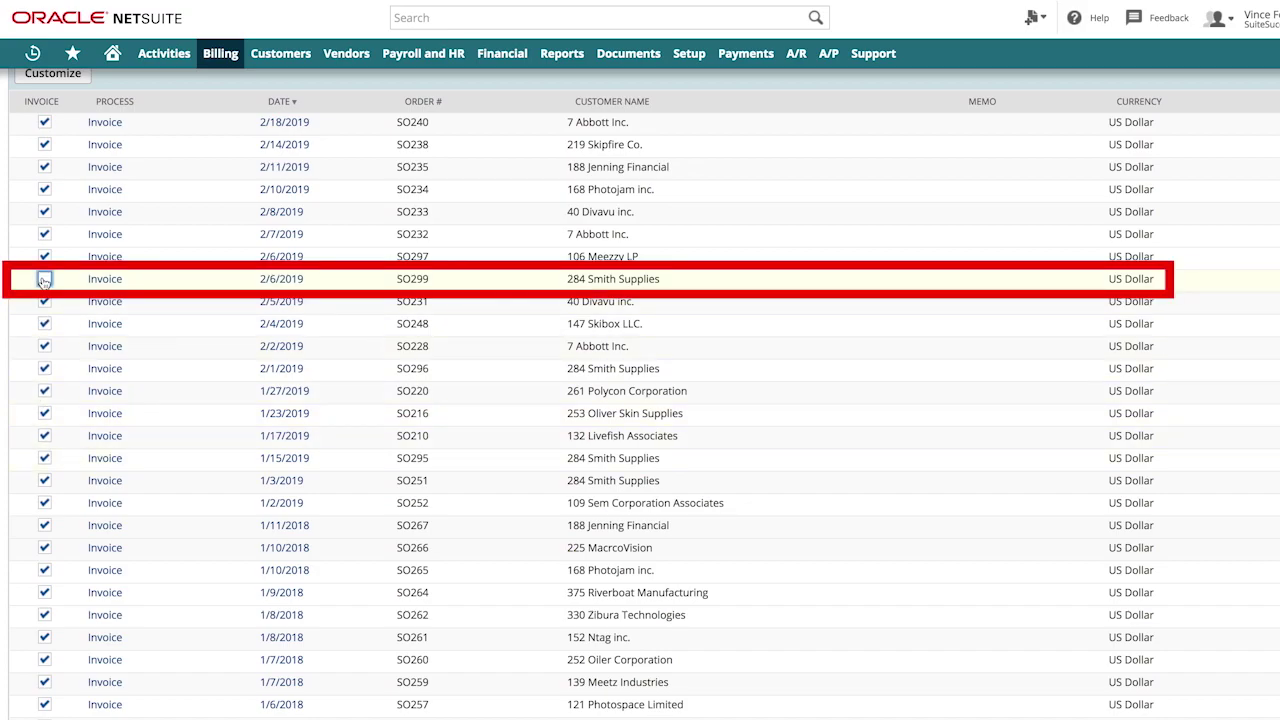
scroll(44, 284, "up", 5)
left_click(40, 115)
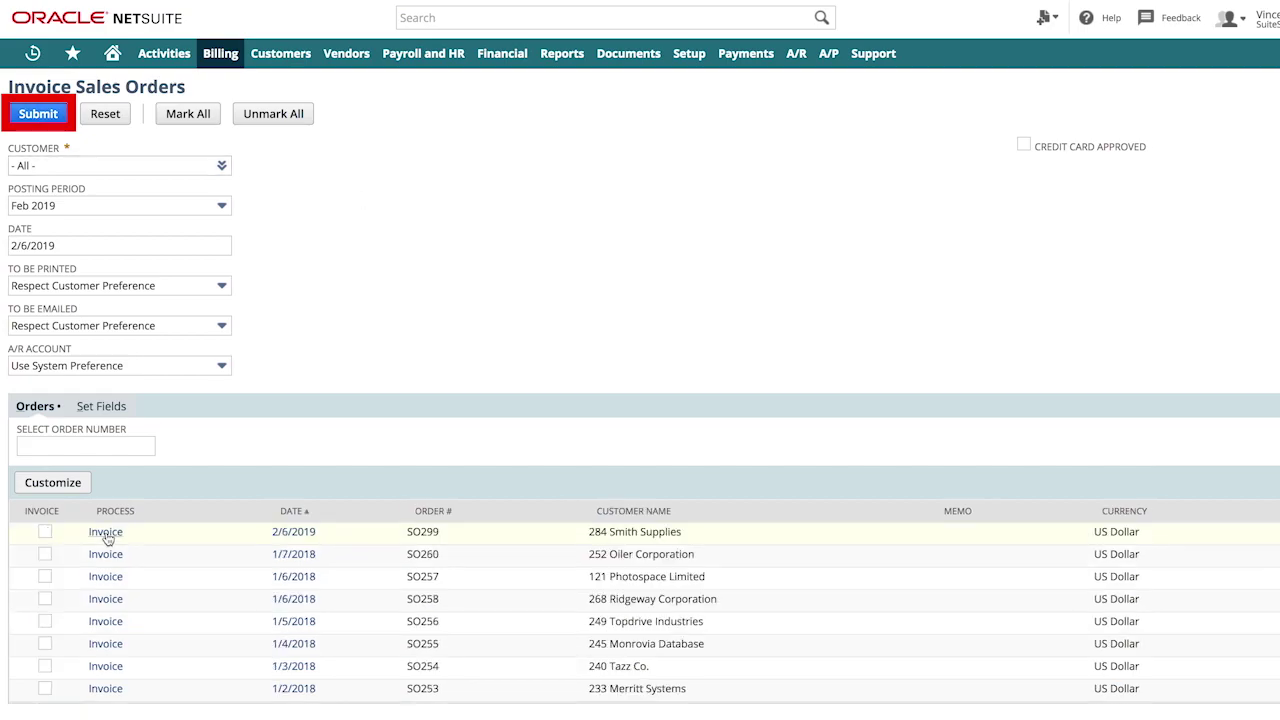
Step: Invoice SO299 with ' - Dept 223' appended to the PO # and save it
left_click(106, 533)
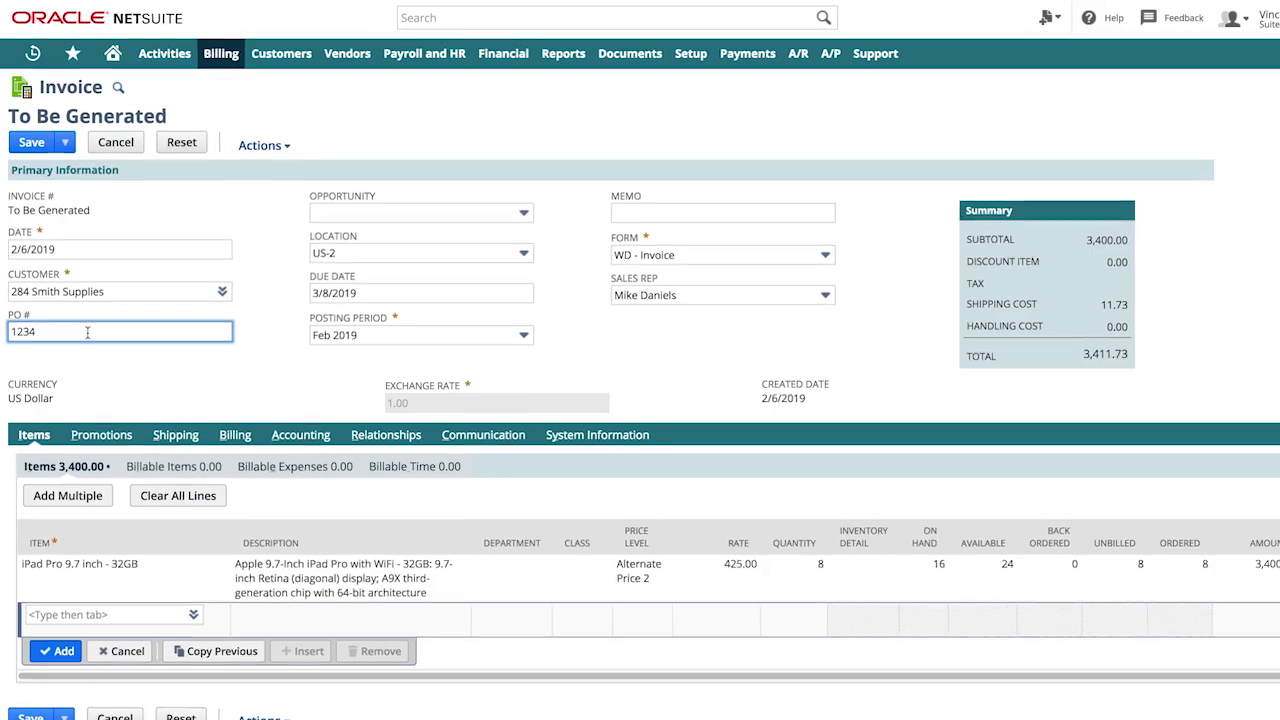
type("- ")
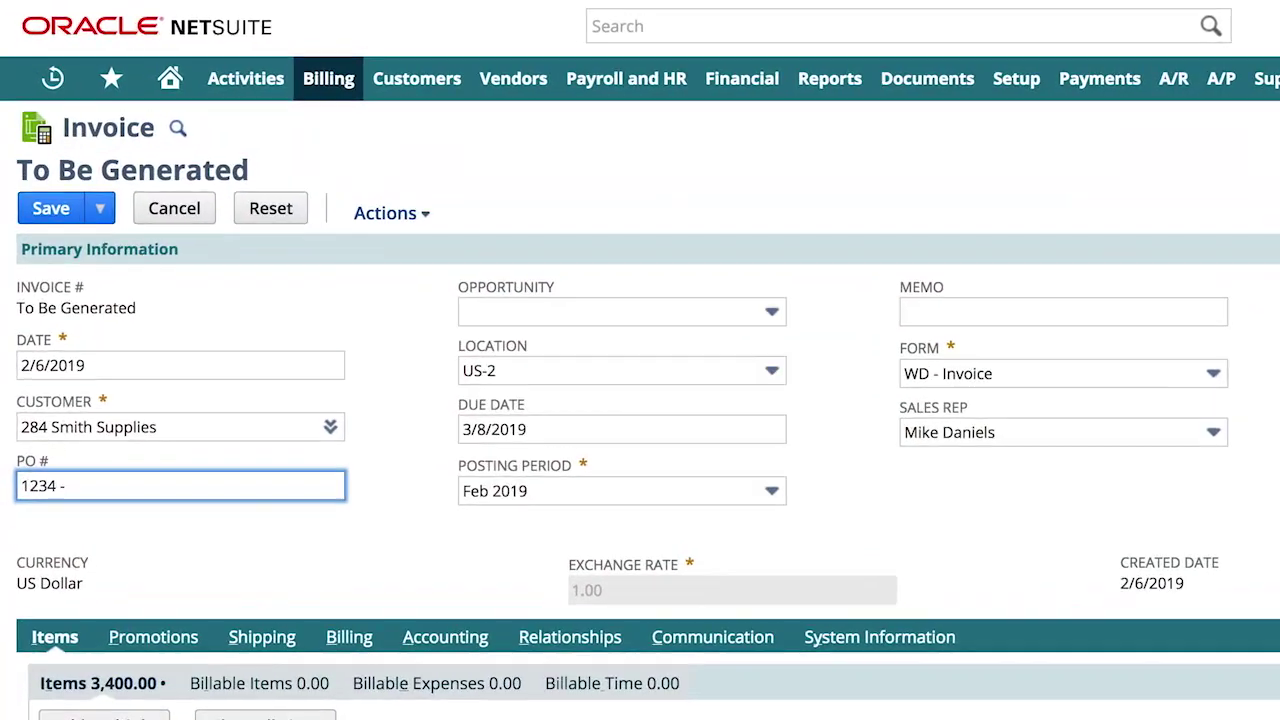
type("Dept 223")
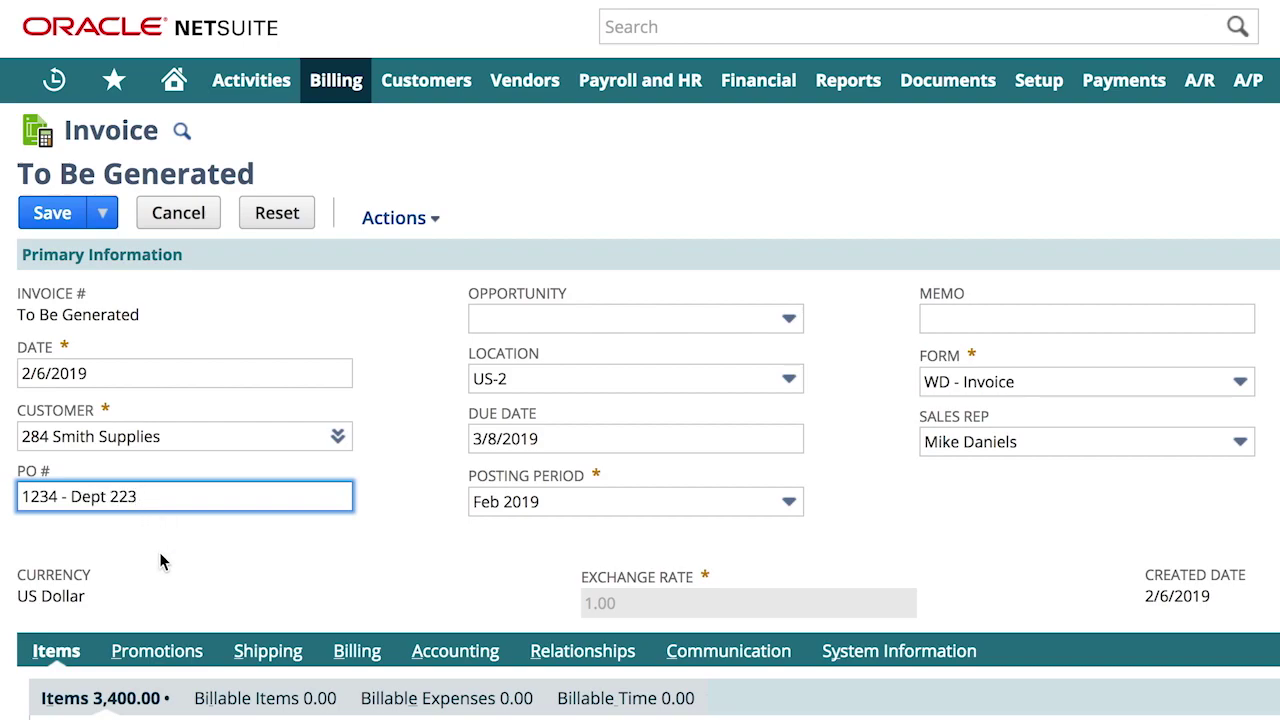
left_click(35, 218)
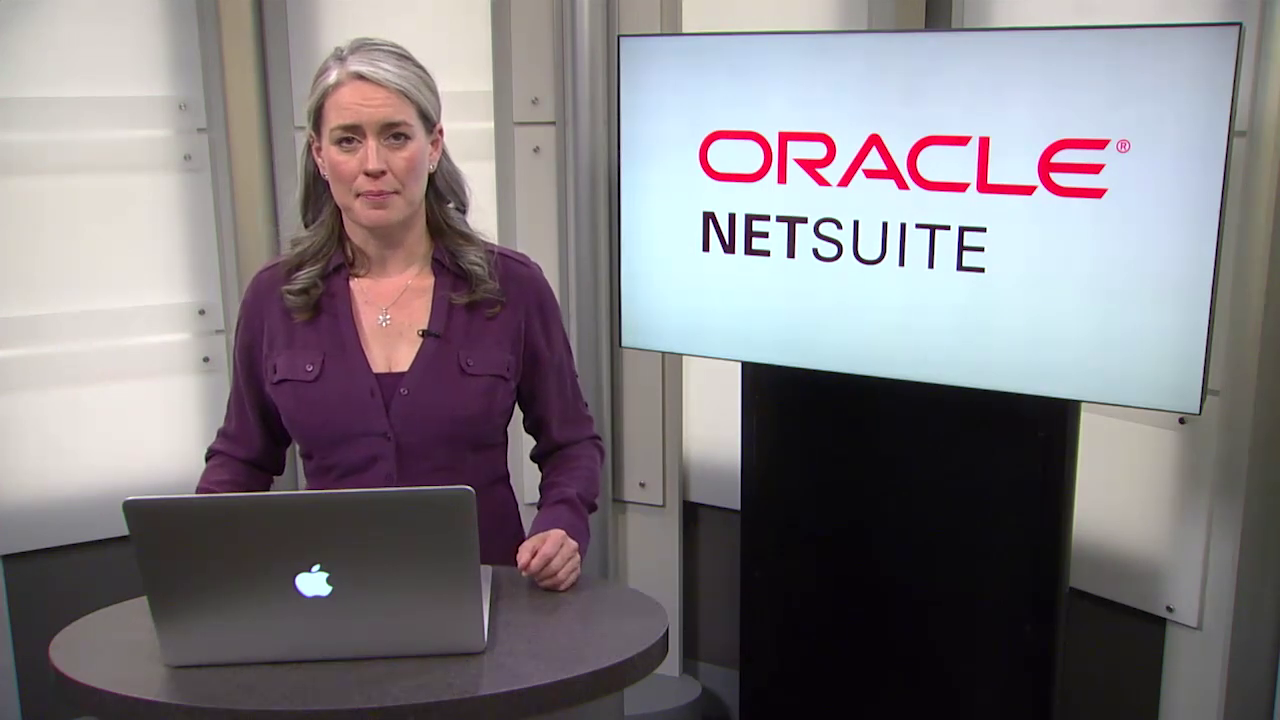
mouse_move(176, 92)
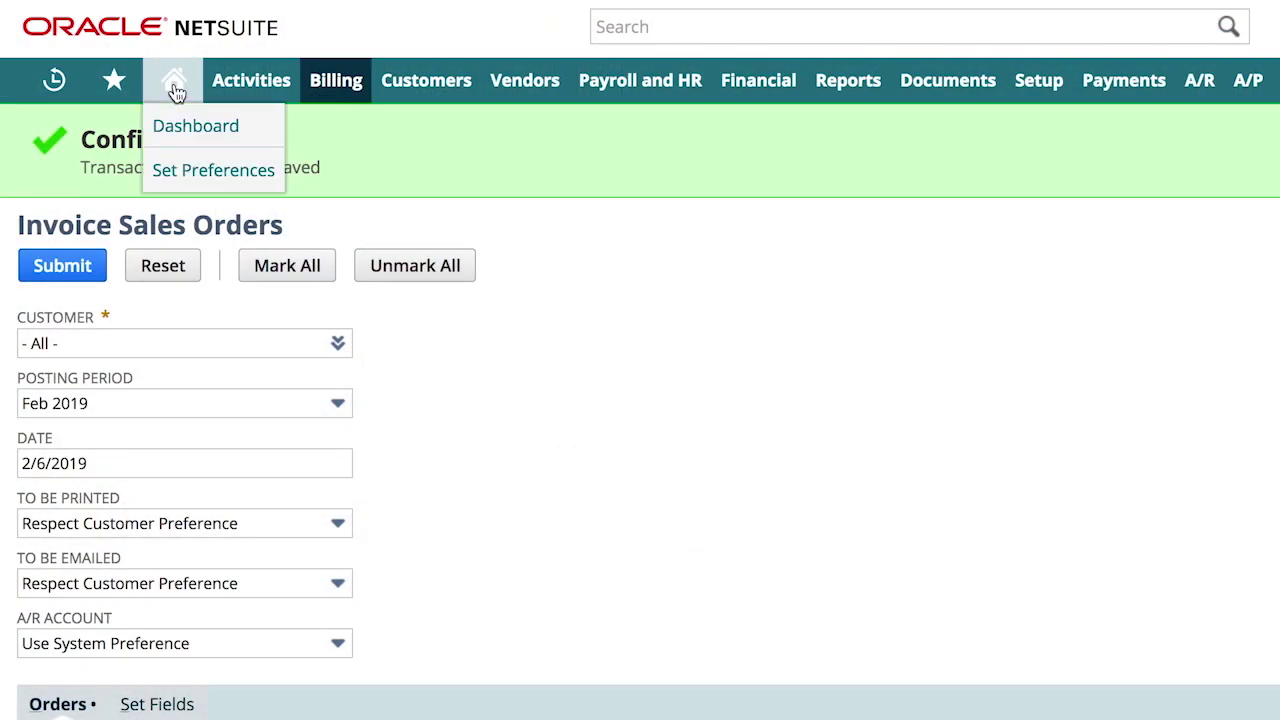
left_click(174, 84)
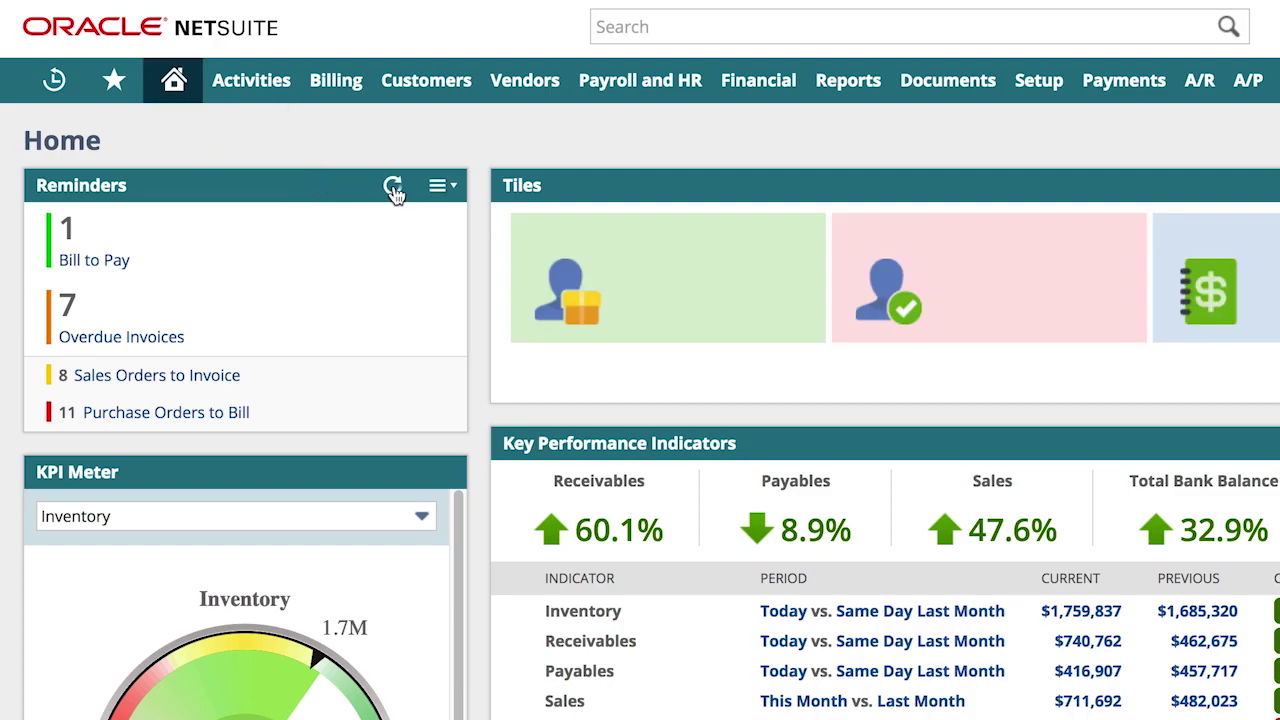
left_click(393, 187)
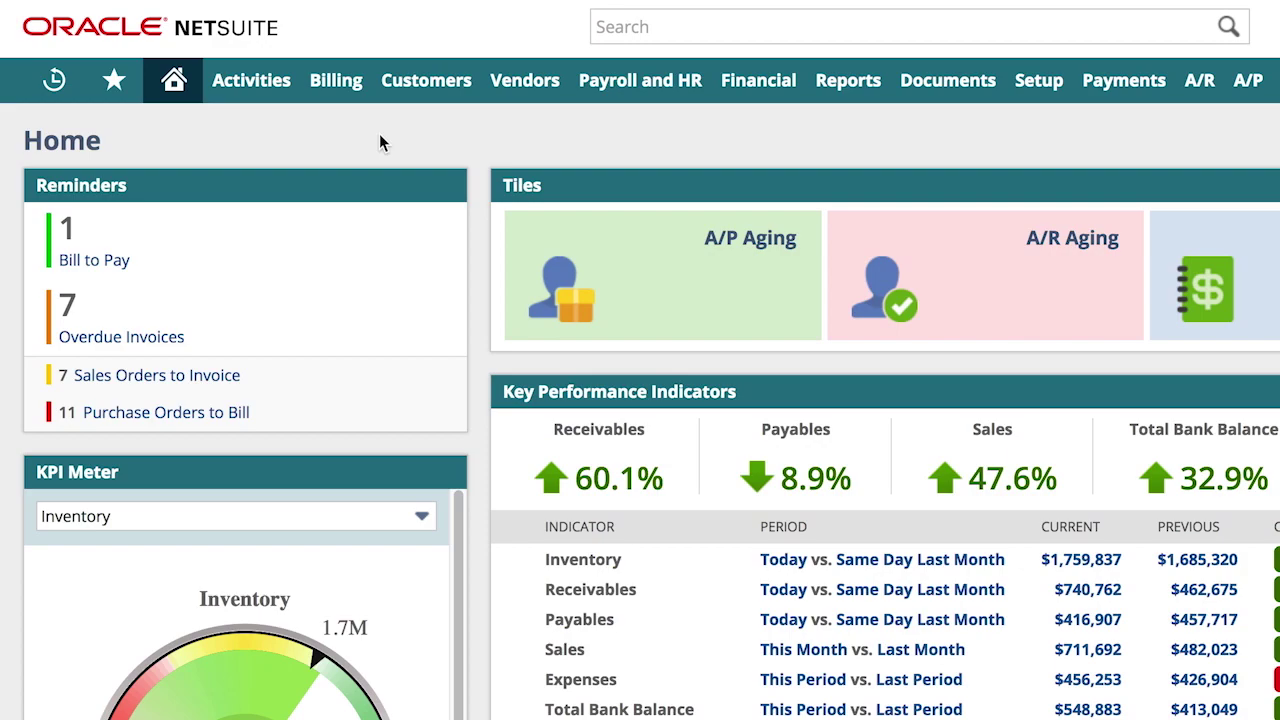
Step: Bring up the overdue invoices and display invoice 158 for 124 EatonBase
left_click(161, 339)
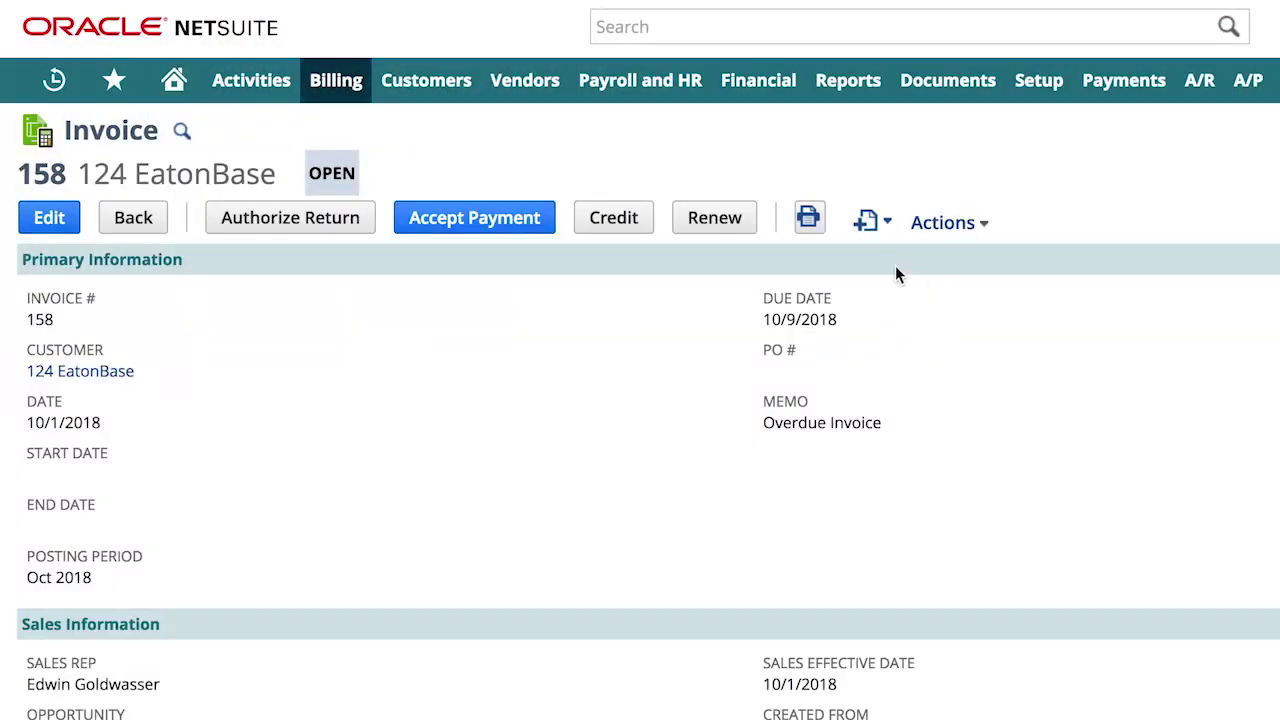
mouse_move(877, 232)
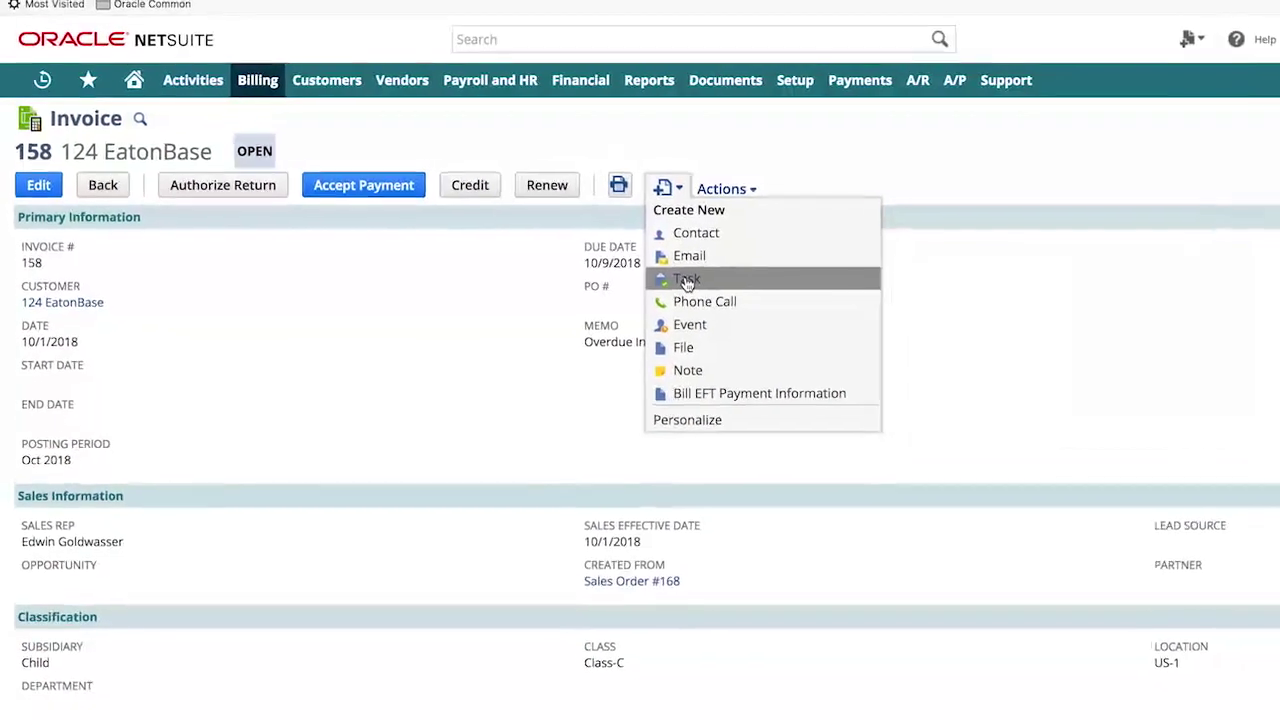
Step: Create a new task titled 'Payment needed ASAP' for invoice 158
left_click(779, 308)
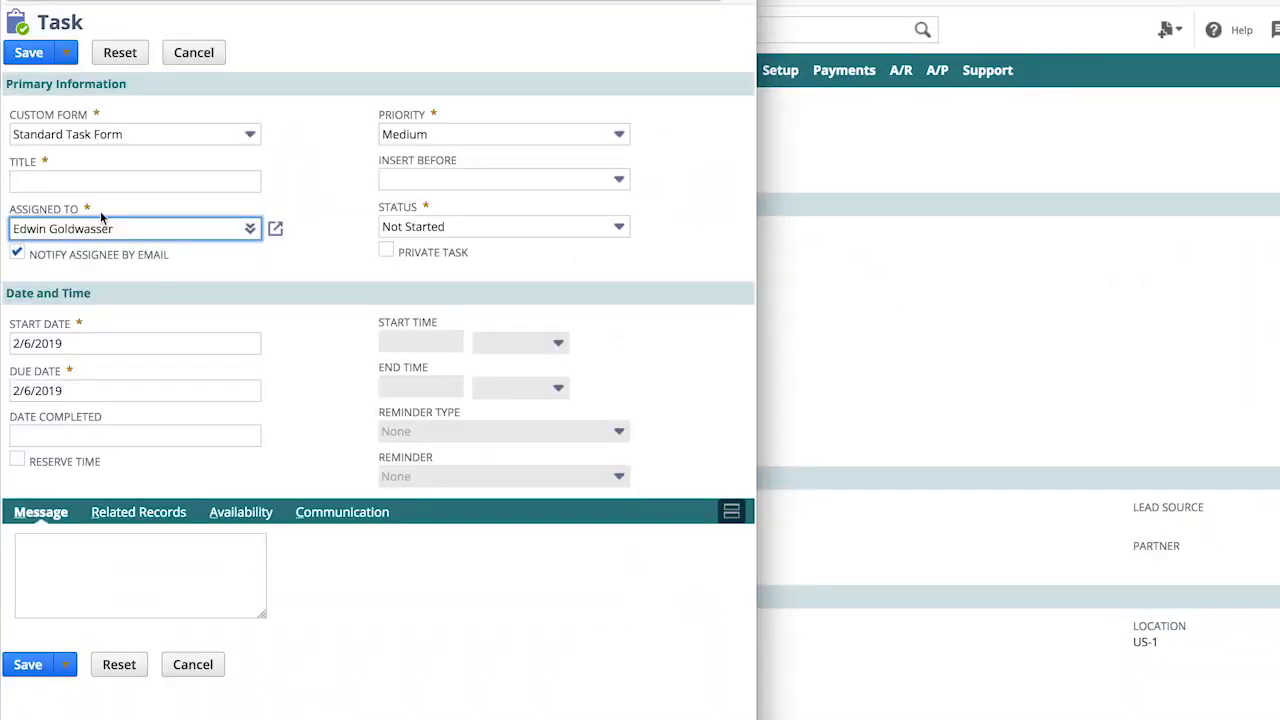
left_click(106, 182)
type("Payment needed ASAP")
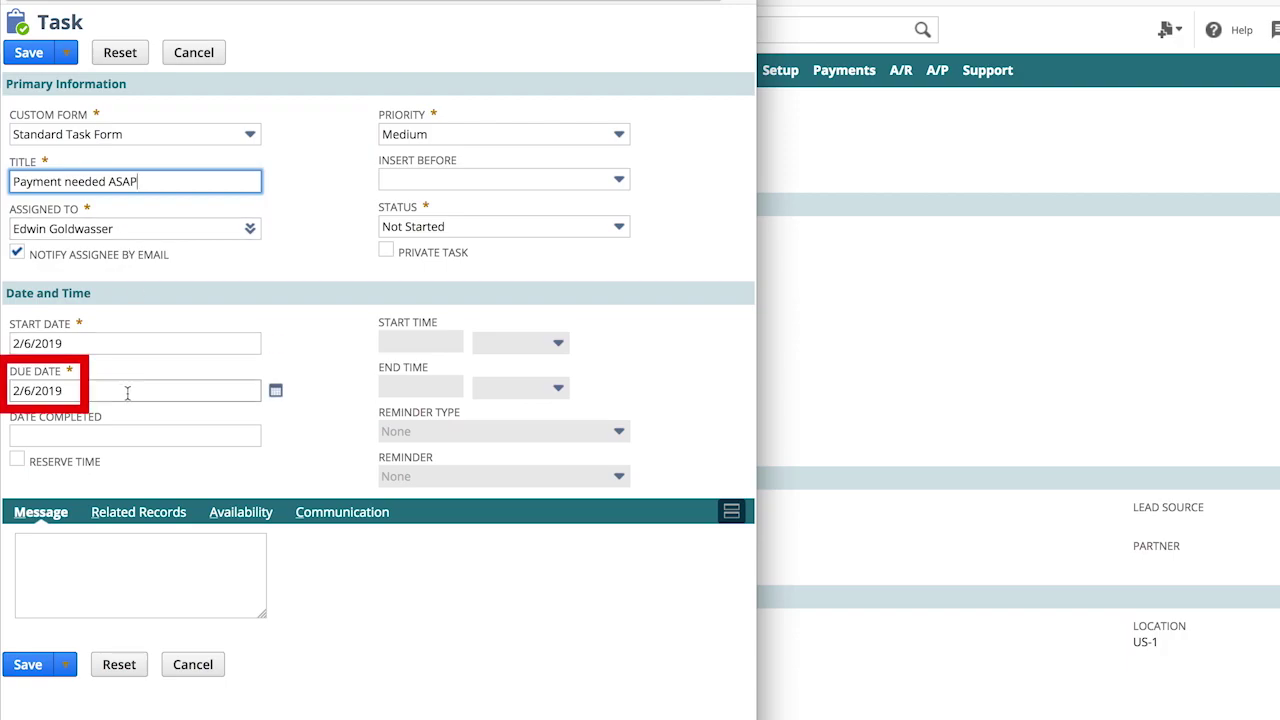
Step: Check the task's related records, add the message 'payment terms will change', and accept payment
left_click(123, 514)
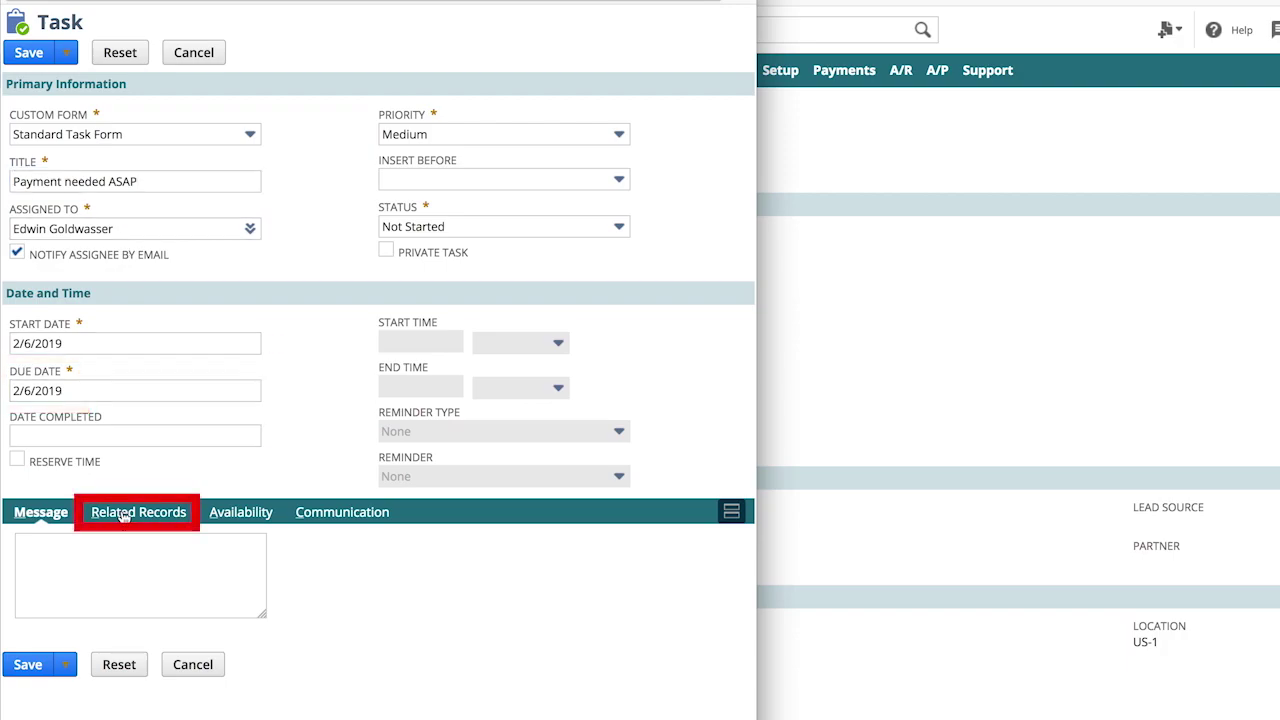
scroll(125, 505, "down", 2)
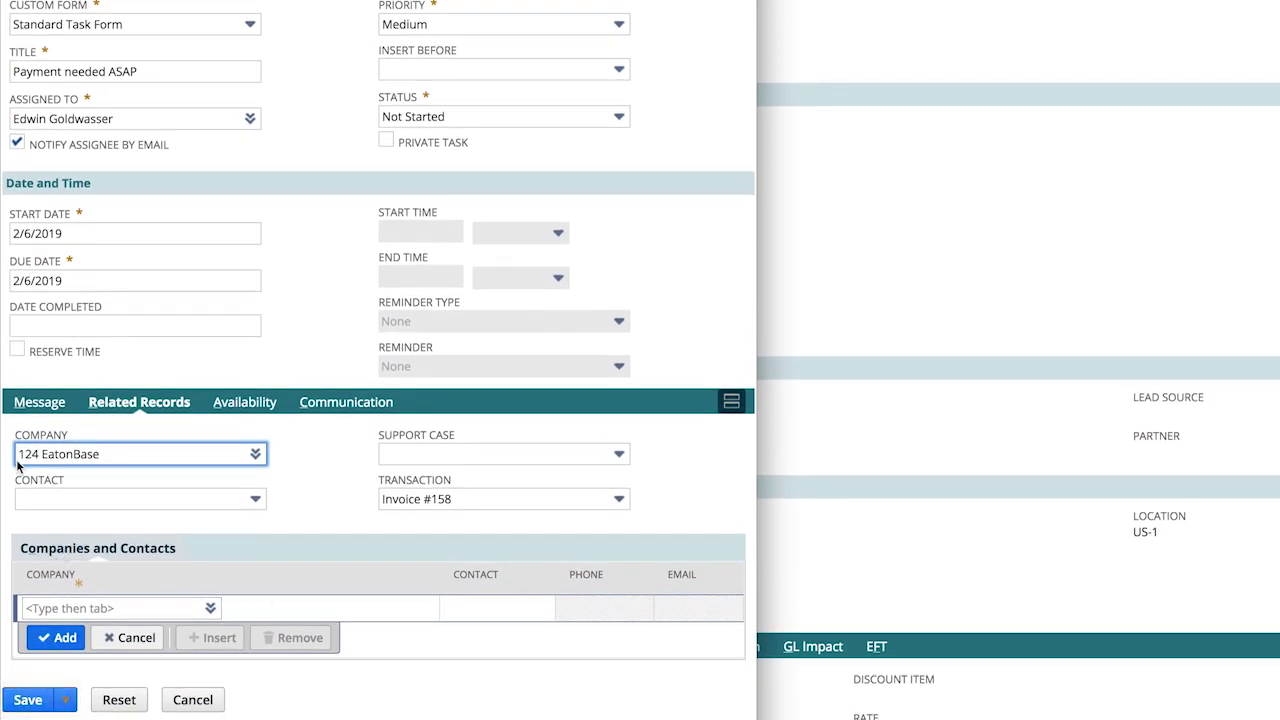
left_click(39, 402)
type("payment terms w")
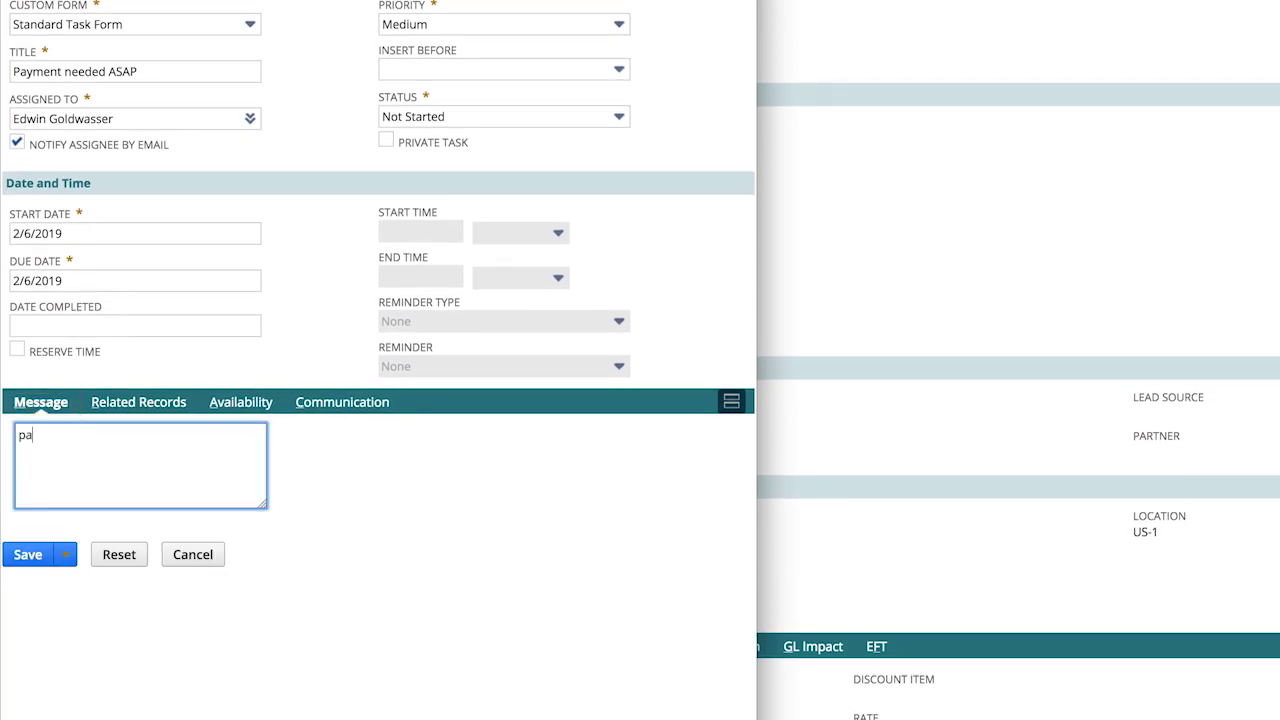
type("ill change")
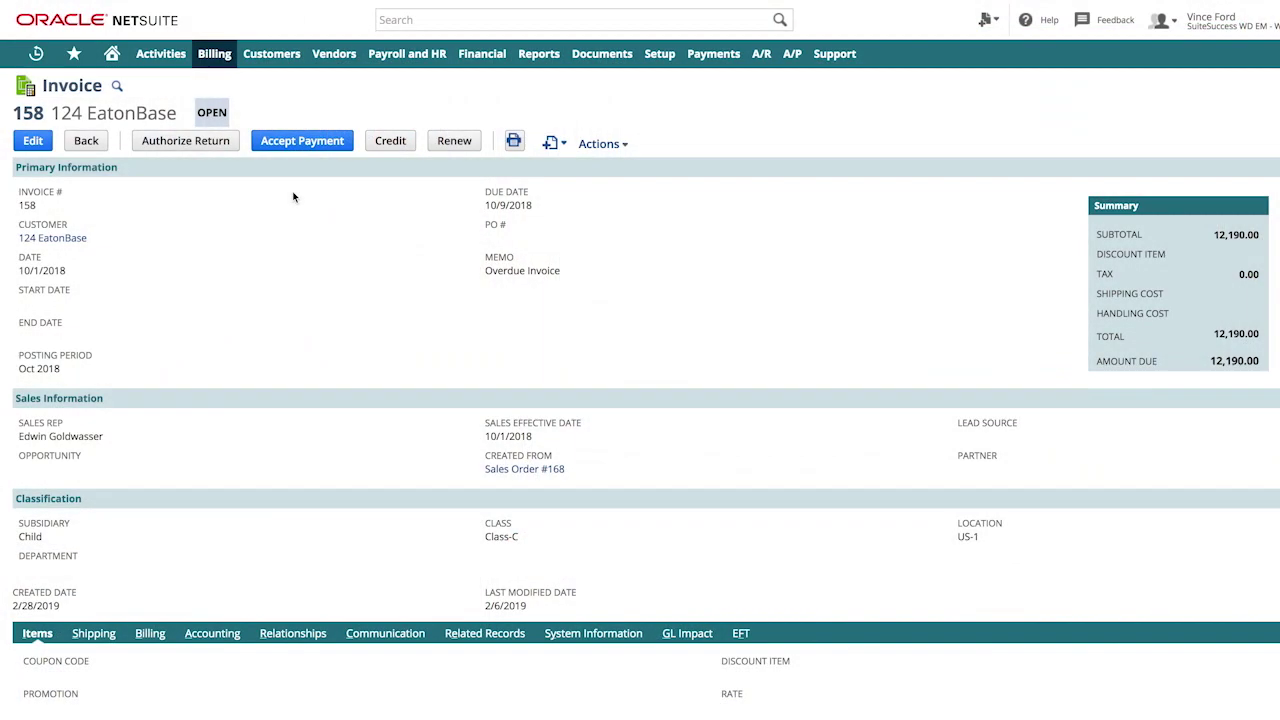
left_click(303, 145)
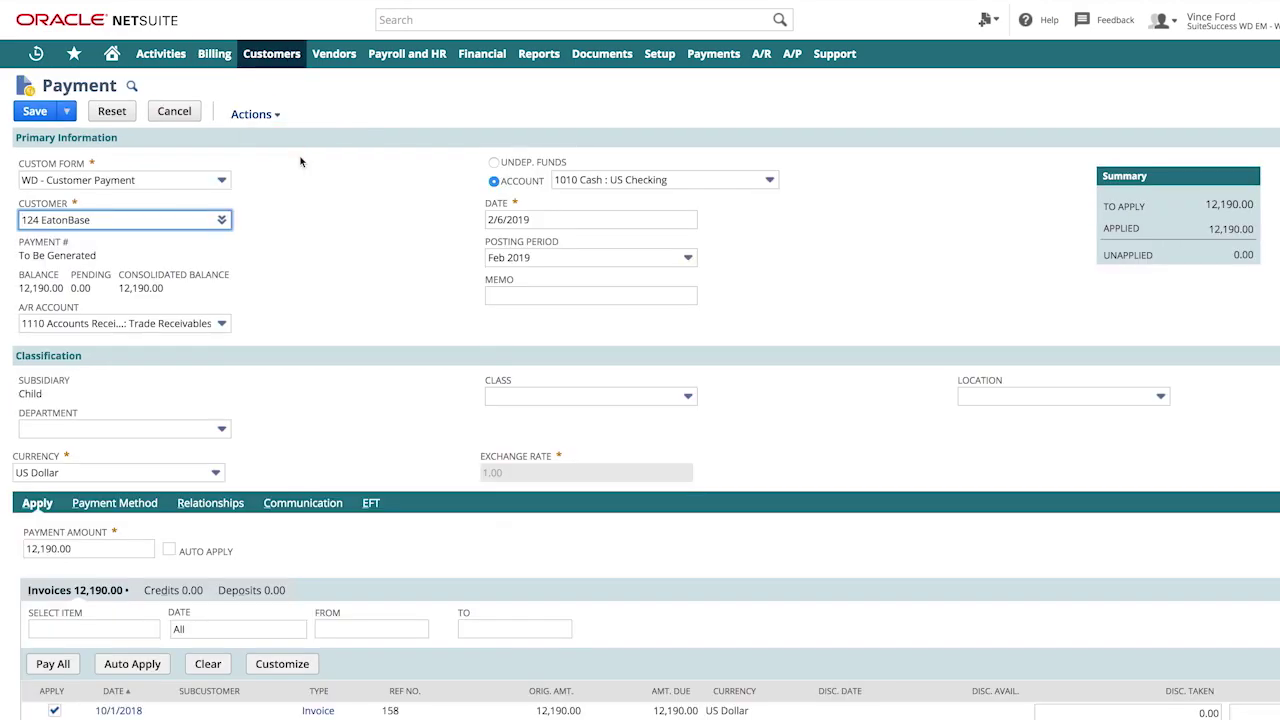
Step: Set the payment method to Check with check number 22356
left_click(139, 508)
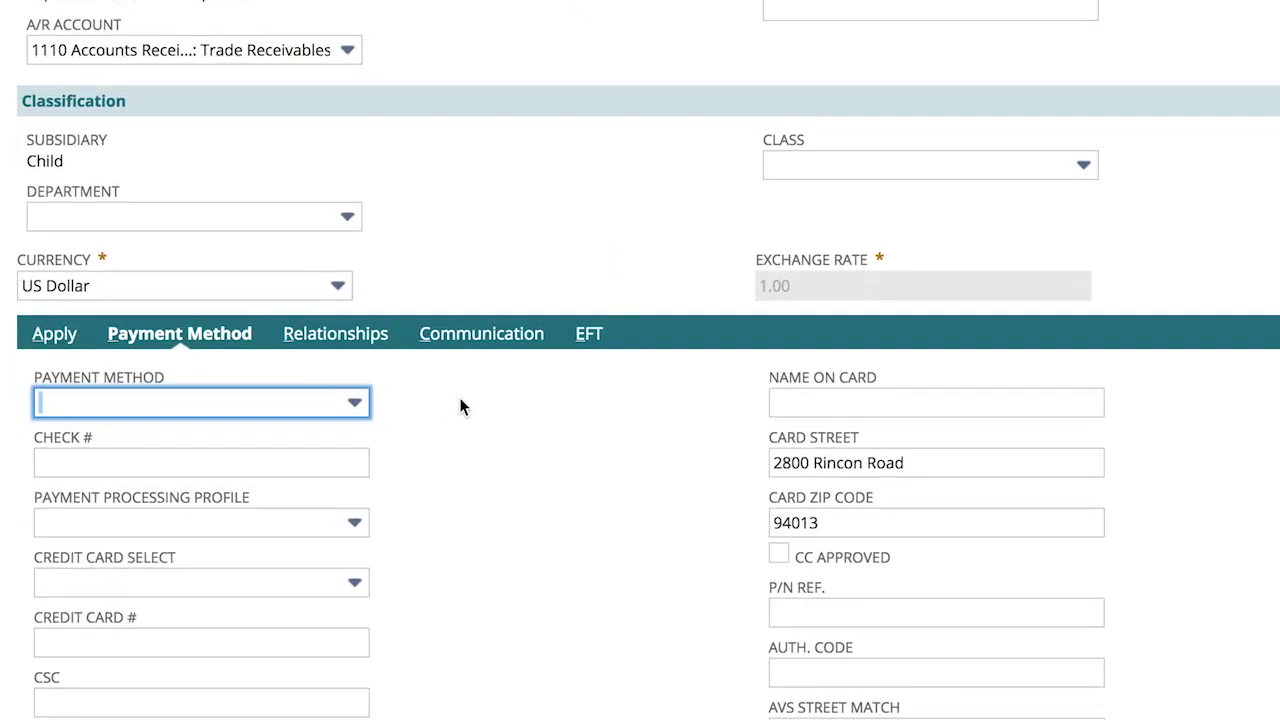
left_click(278, 408)
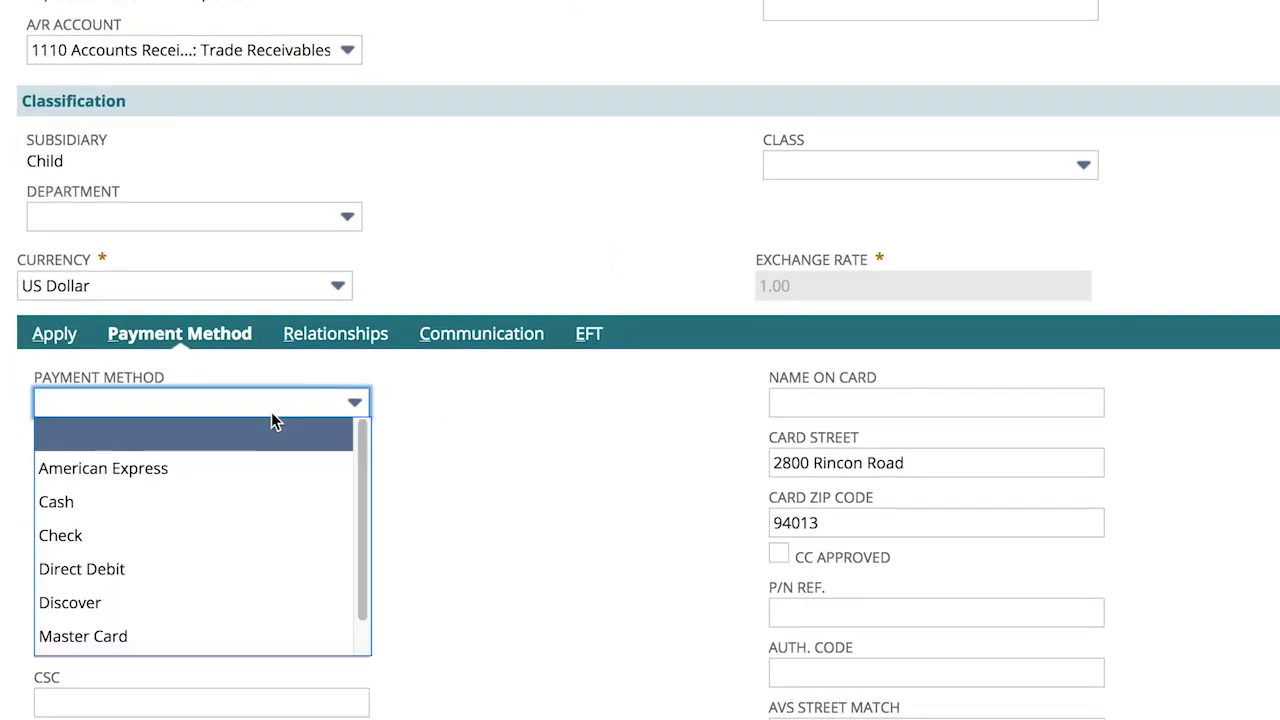
left_click(268, 536)
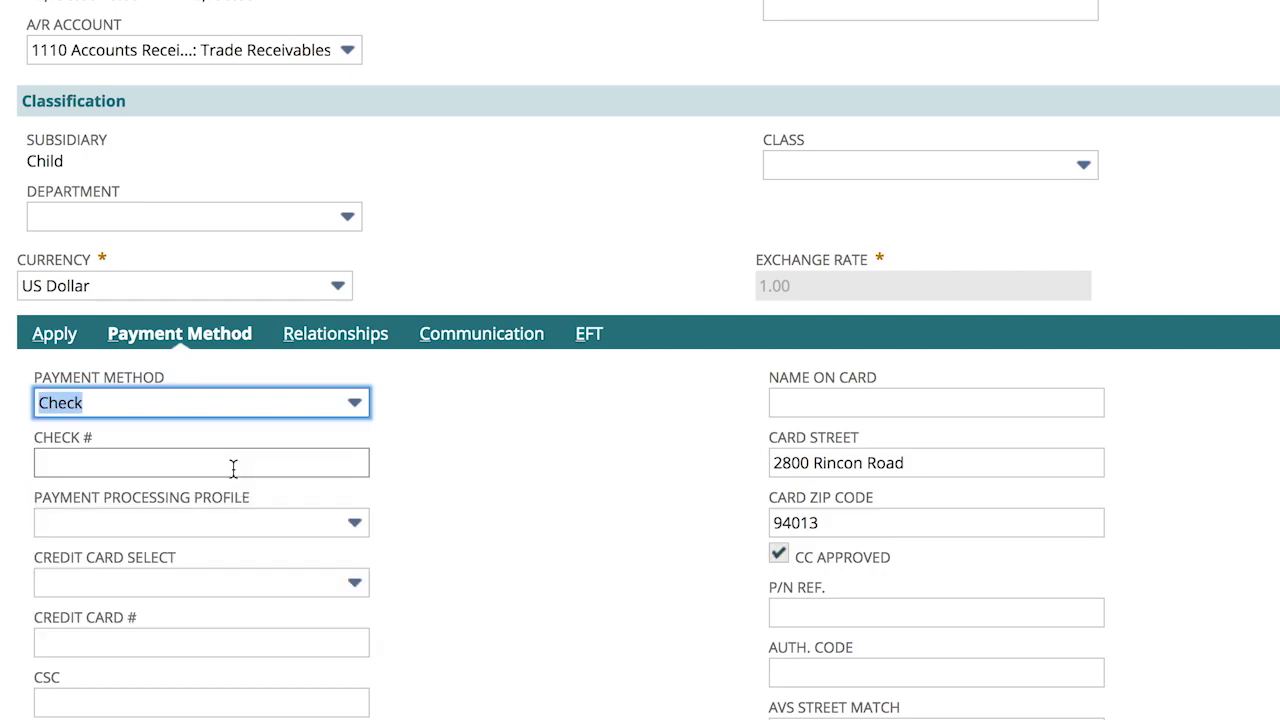
left_click(233, 468)
type("2235")
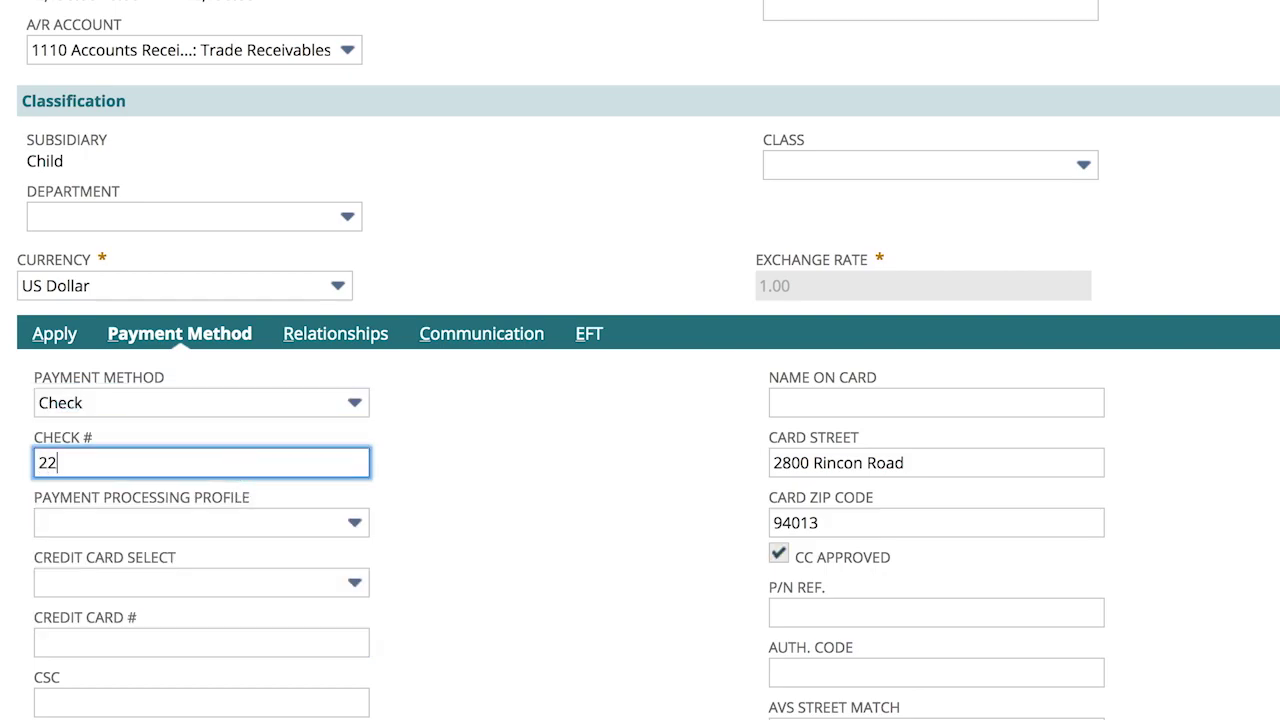
type("6")
left_click(580, 425)
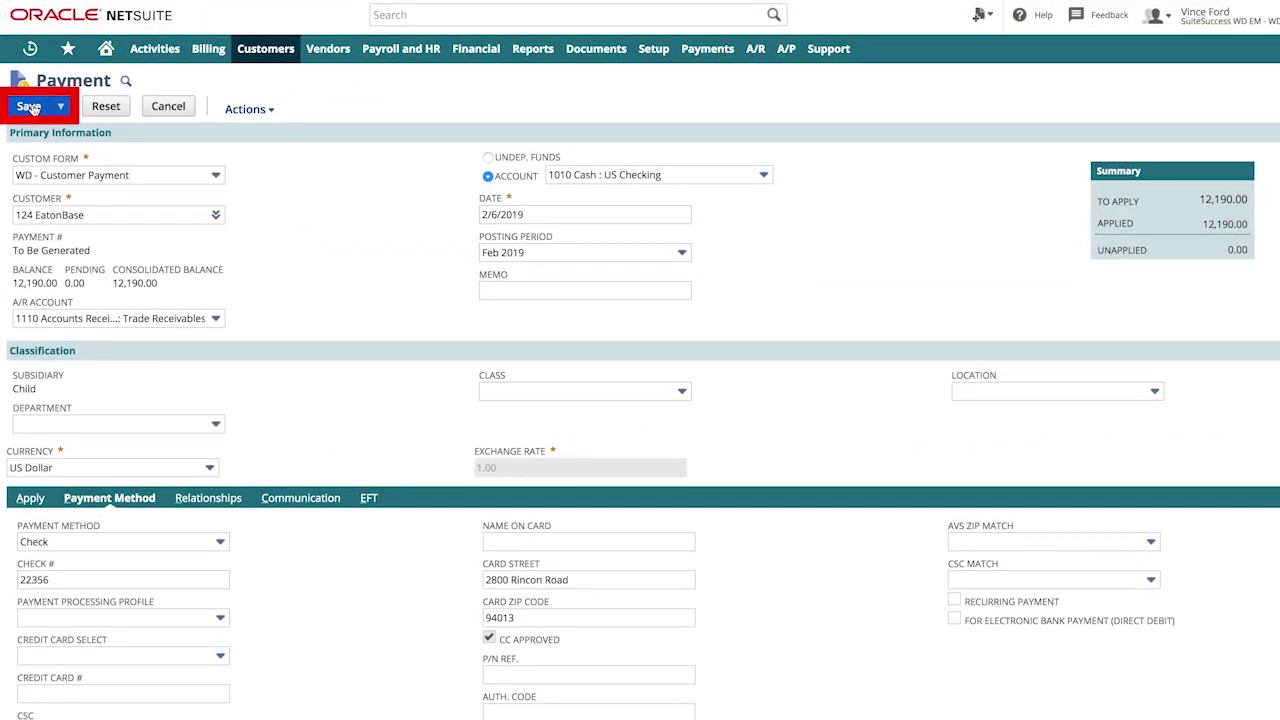
Step: Save the payment as PYMT213 and view its GL impact
left_click(29, 106)
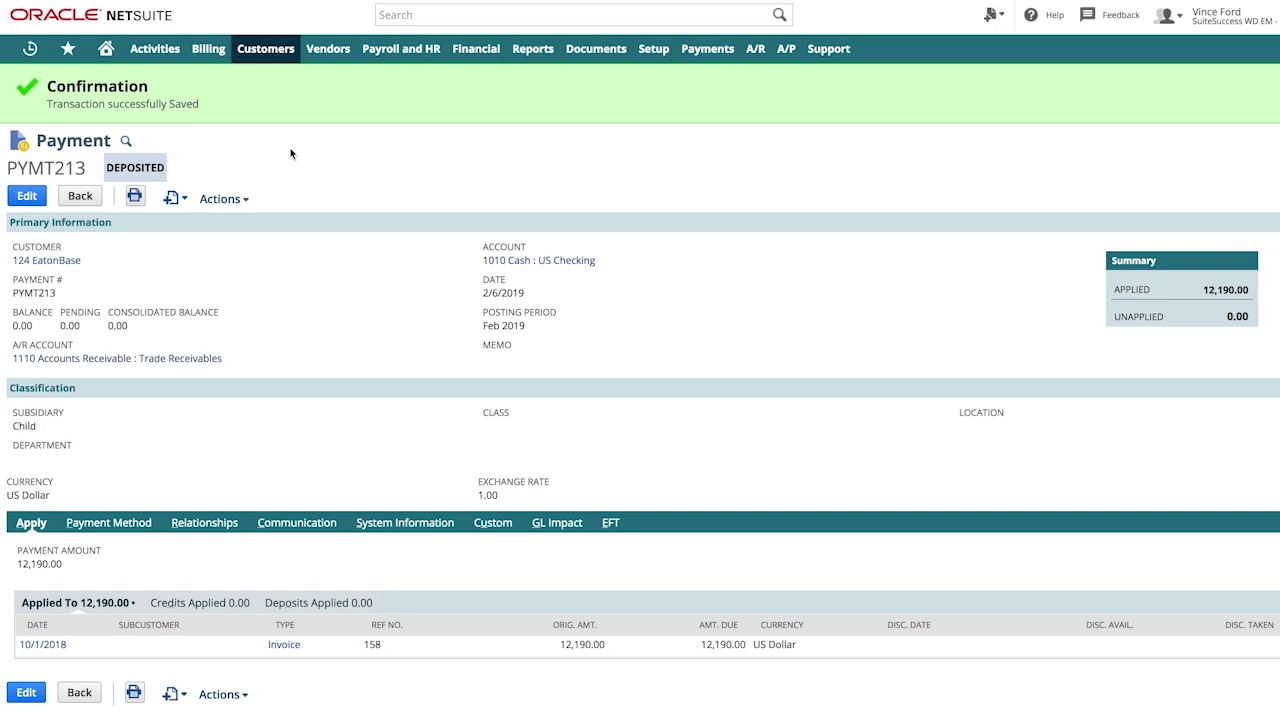
mouse_move(245, 196)
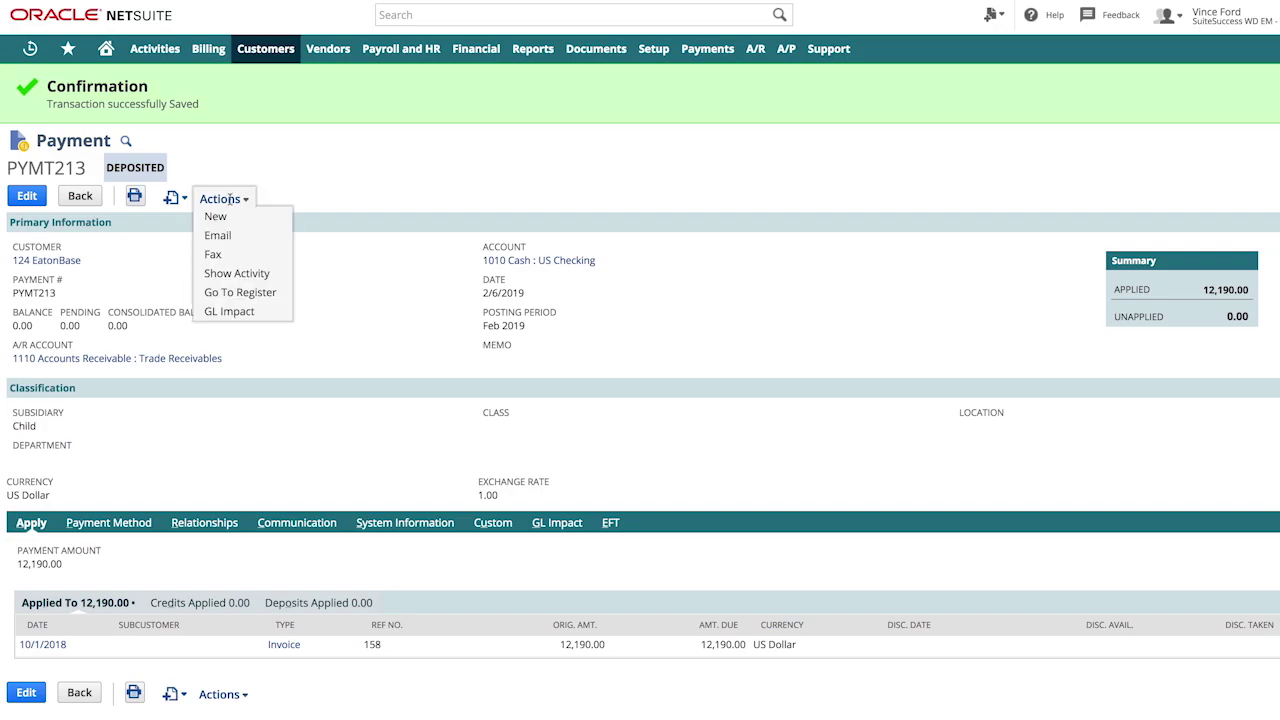
left_click(241, 311)
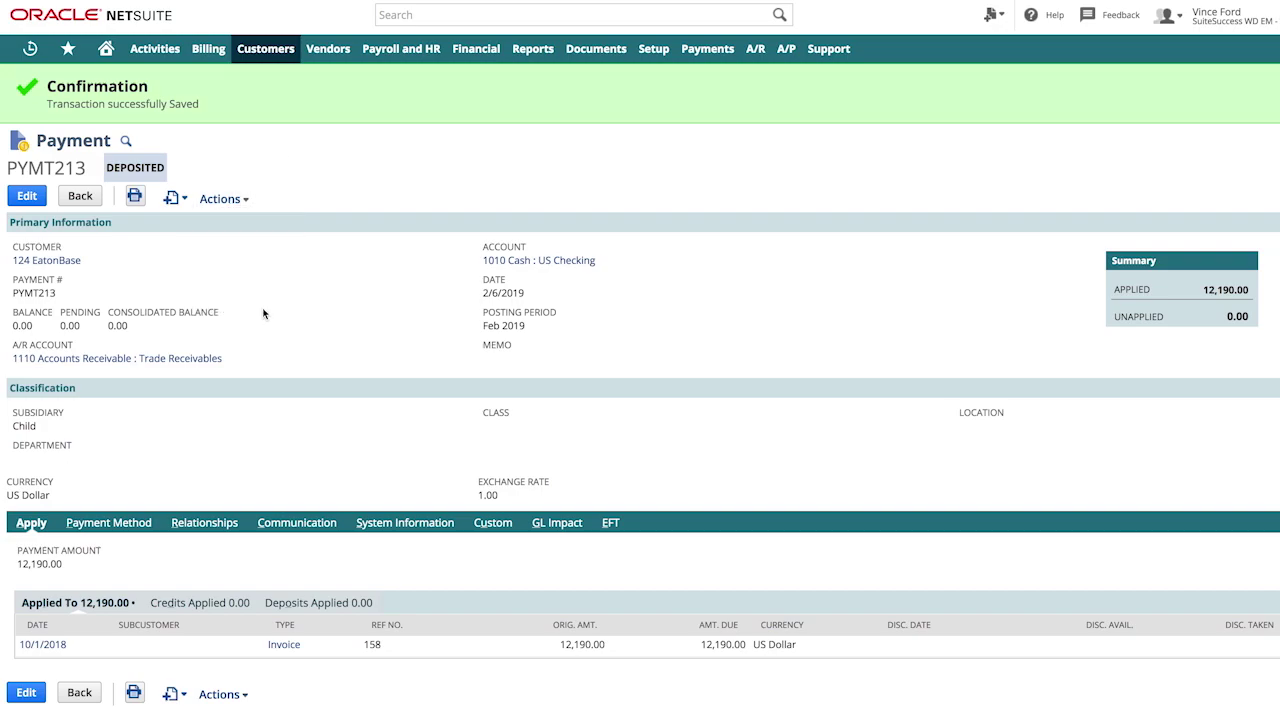